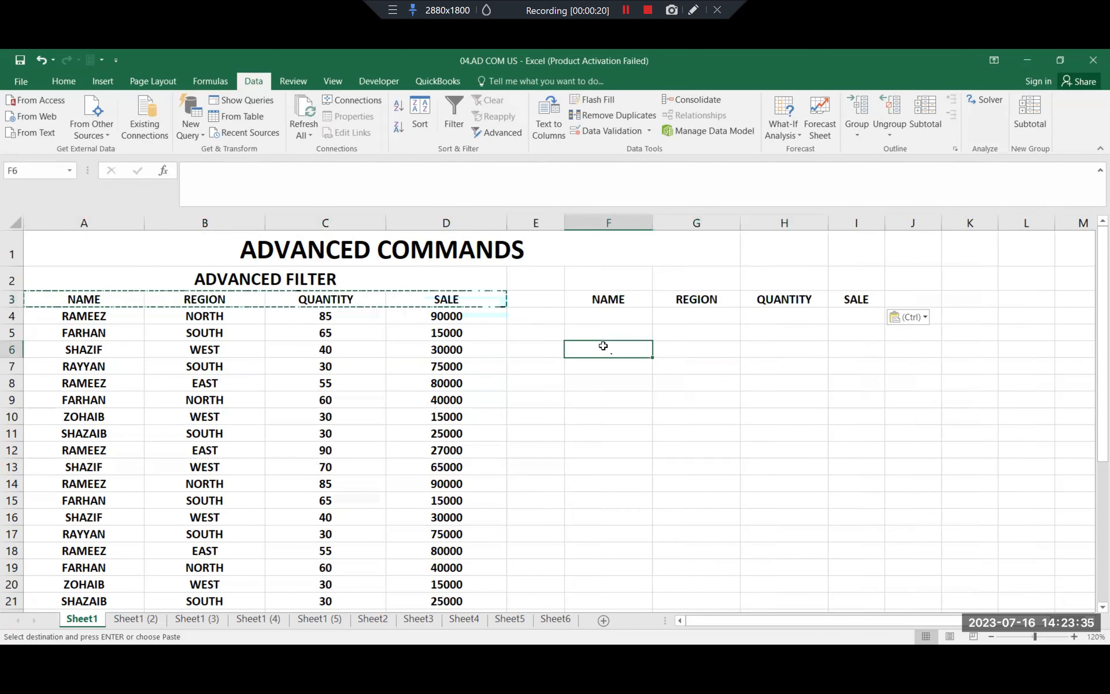
# Paste the copied NAME, REGION, QUANTITY and SALE headers into F6:I6 and clear the copy selection
pyautogui.write('NAME\tREGION\tQUANTITY\tSALE')
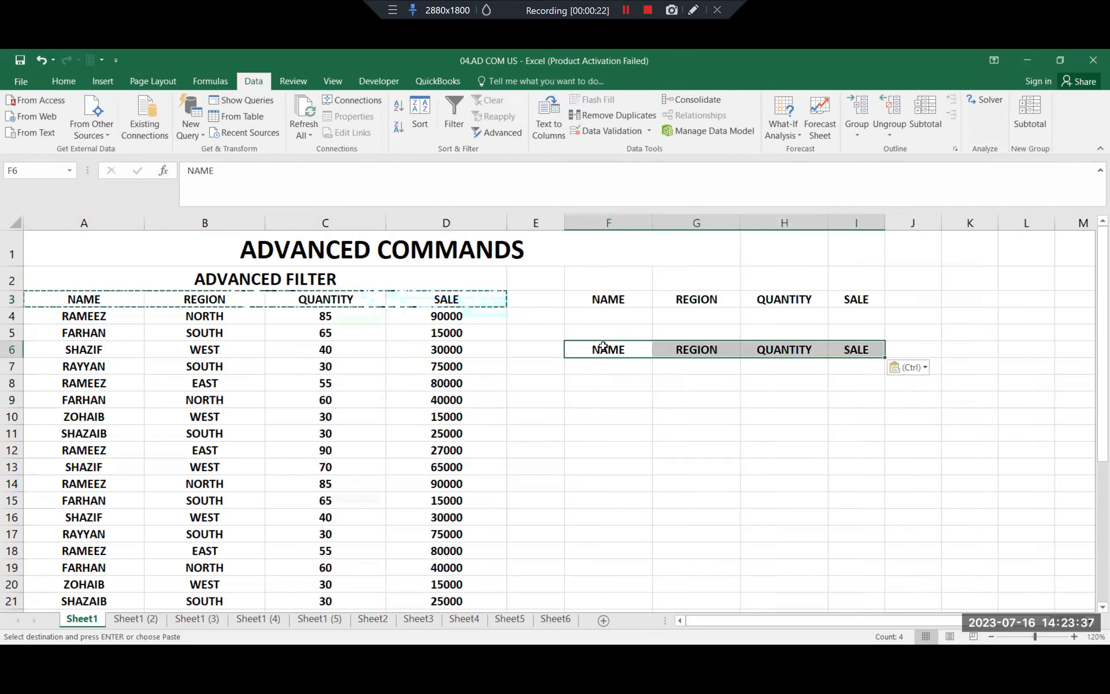
pyautogui.press('Escape')
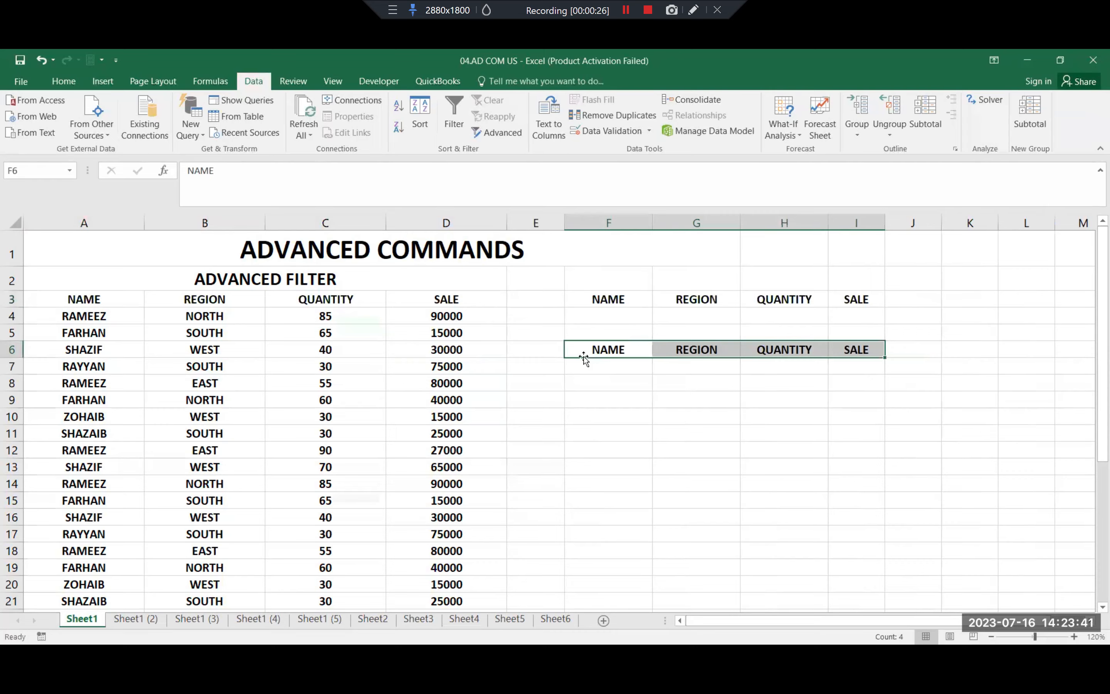
pyautogui.click(550, 374)
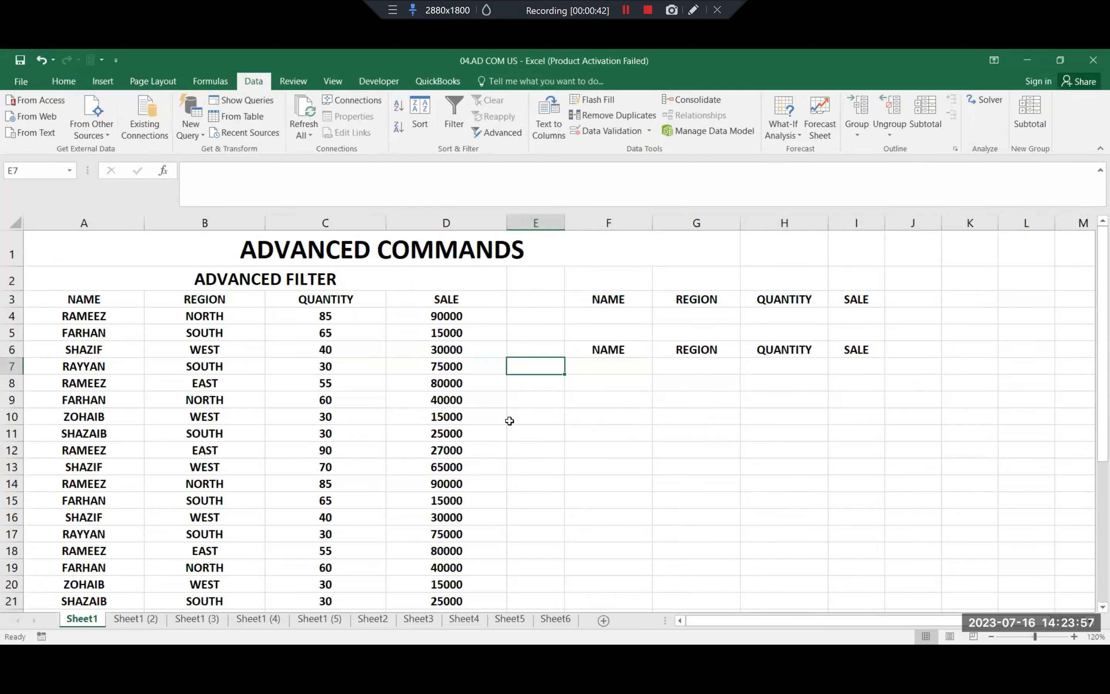
# Enter the same person's name as in A4 as the filter criterion under the NAME header in F4
pyautogui.click(598, 316)
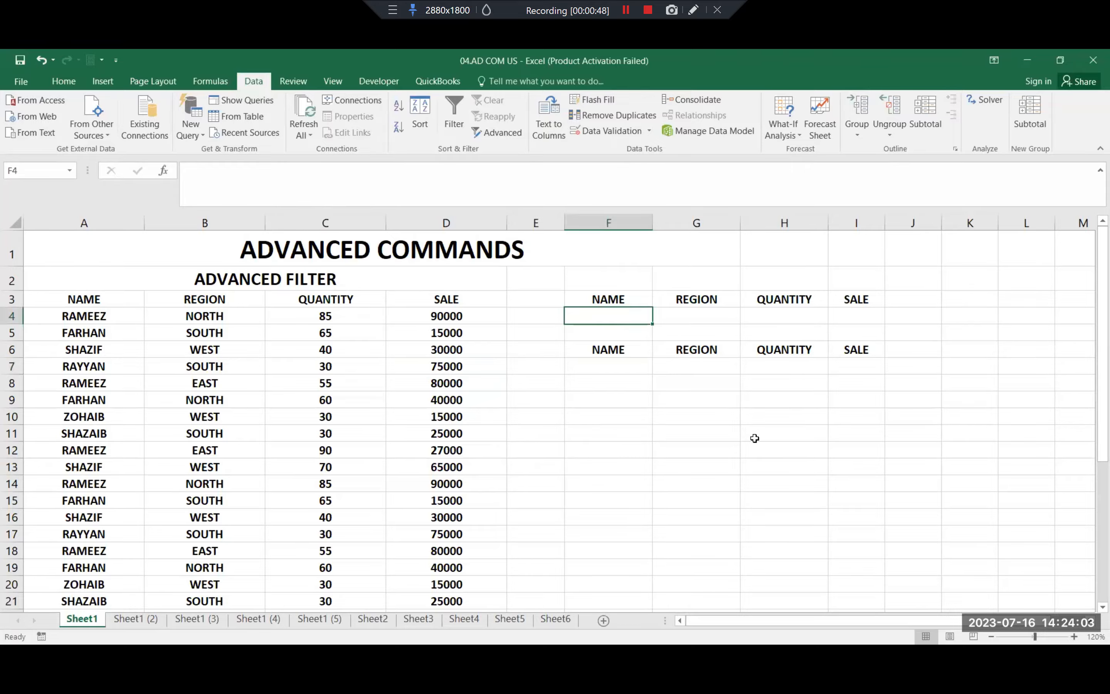
pyautogui.write('RA')
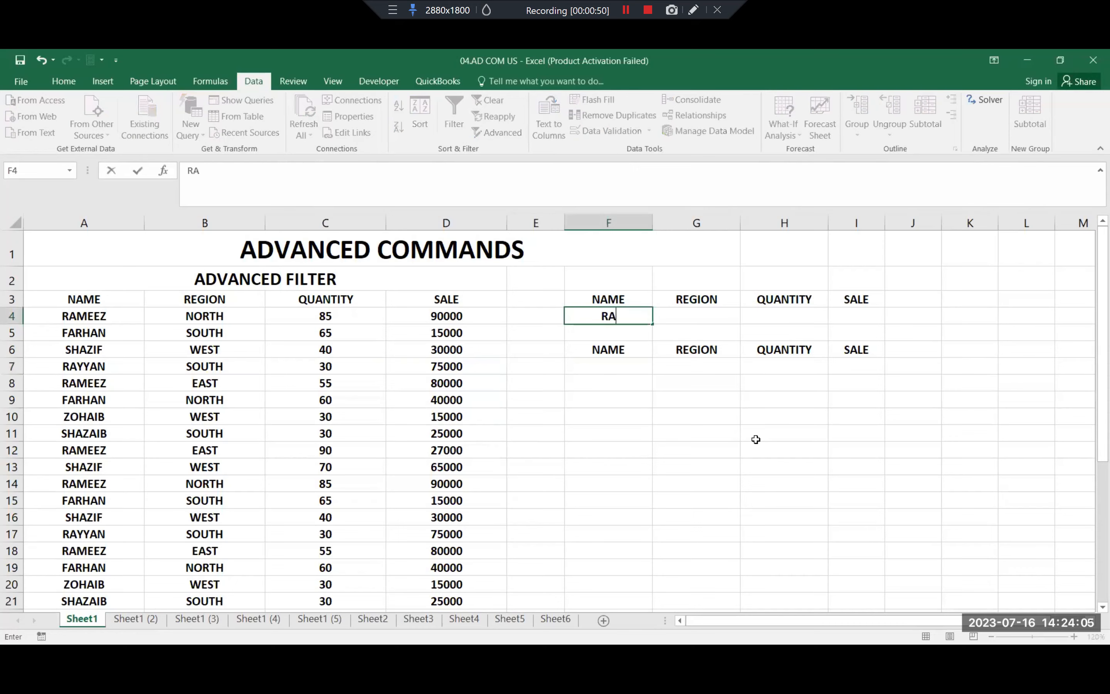
pyautogui.write('MEEZ')
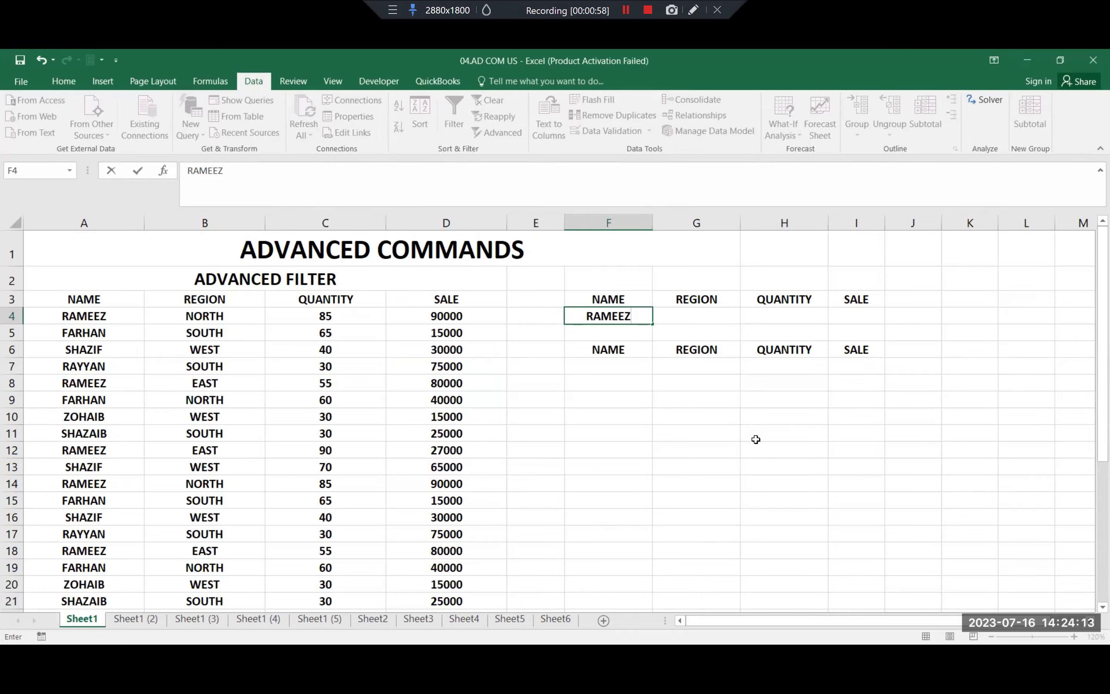
pyautogui.press('Return')
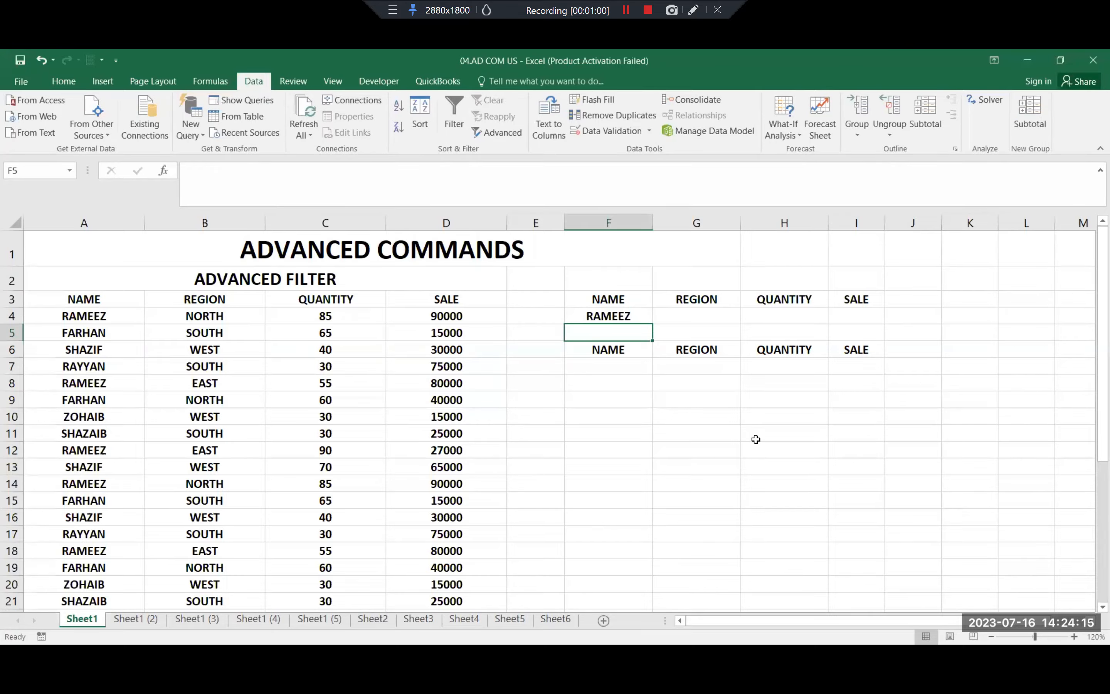
pyautogui.click(619, 316)
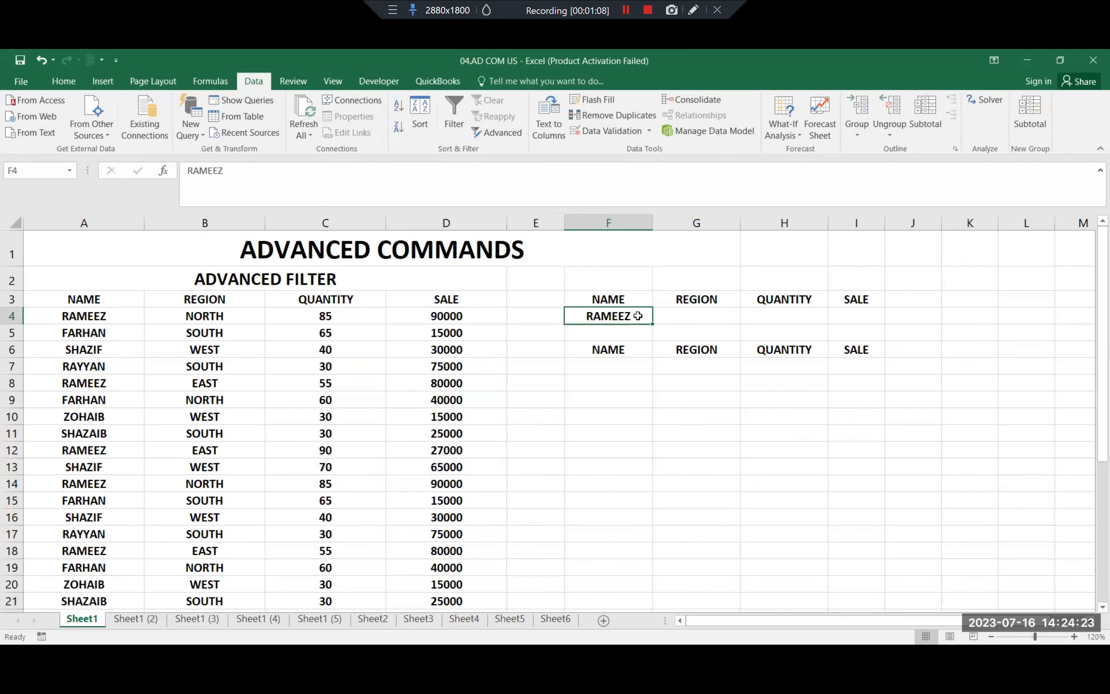
# Delete the SUBTOTAL formula in D35 below the sales table
pyautogui.click(114, 301)
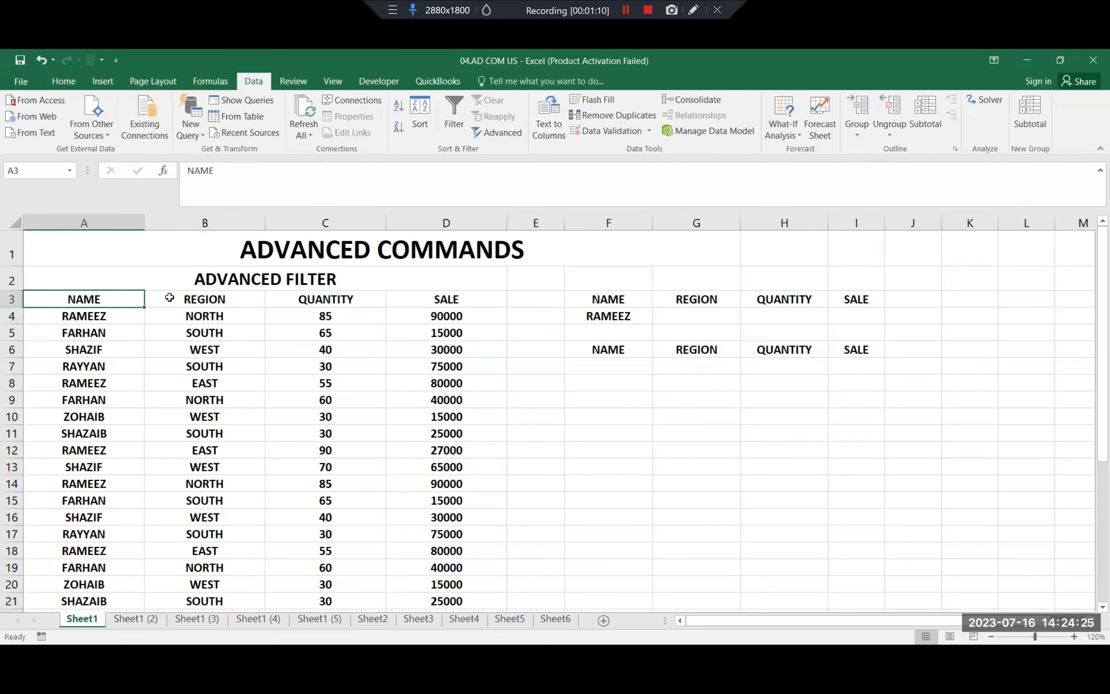
pyautogui.hotkey('ctrl', 'shift', 'Right')
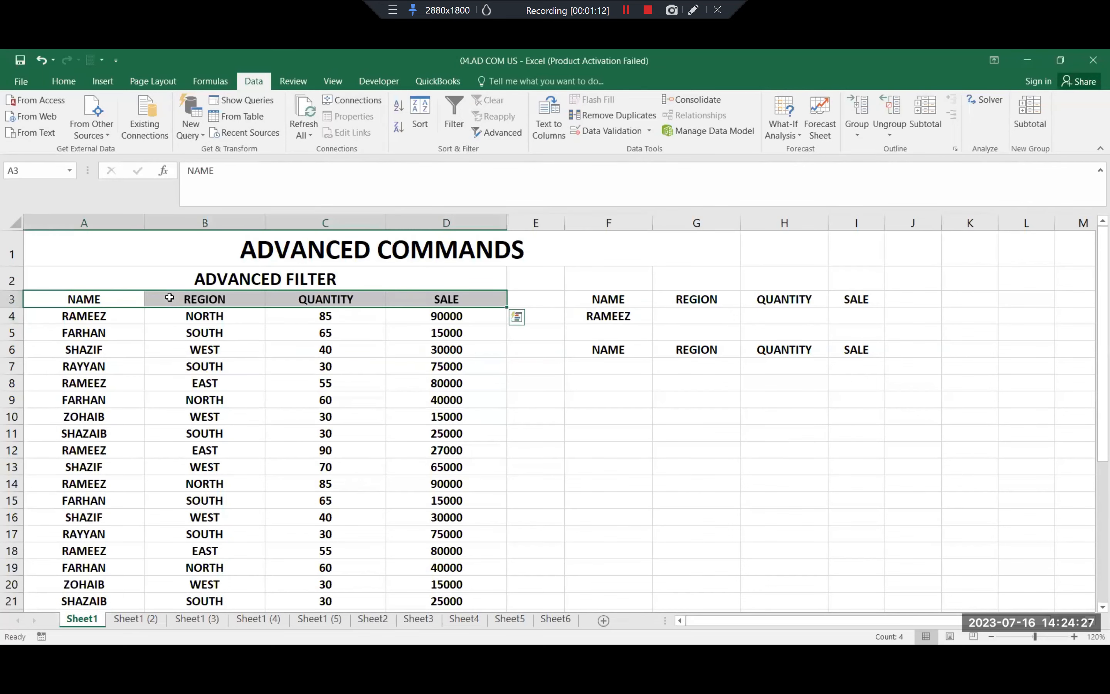
pyautogui.hotkey('ctrl', 'shift', 'Down')
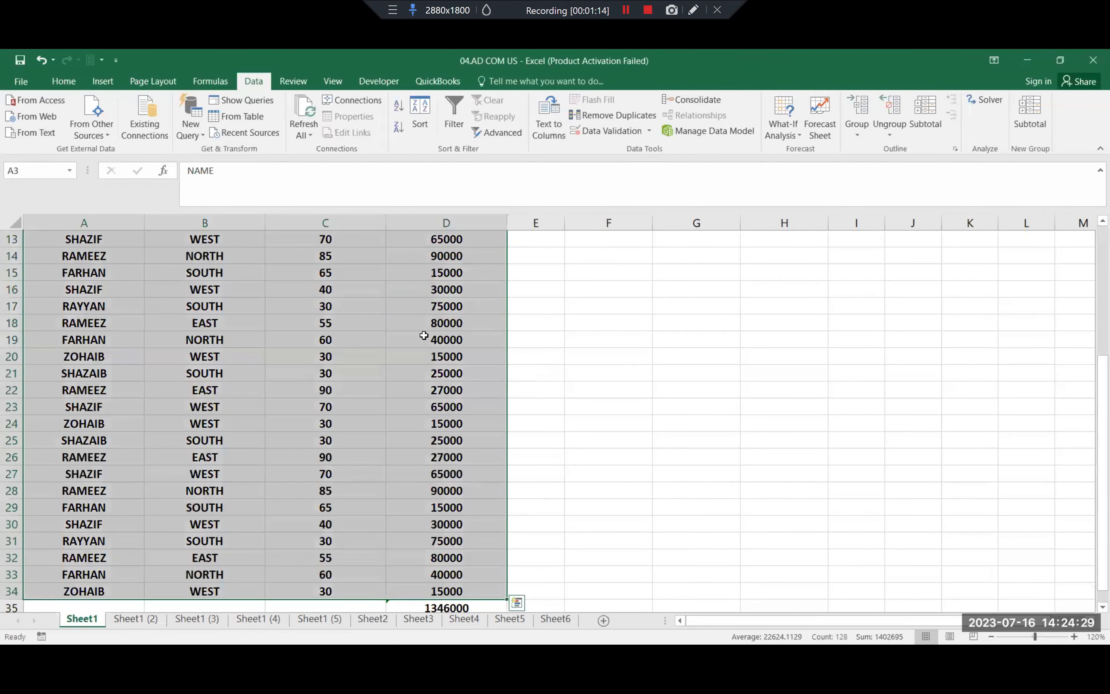
pyautogui.scroll(-1, 427, 335)
pyautogui.click(475, 555)
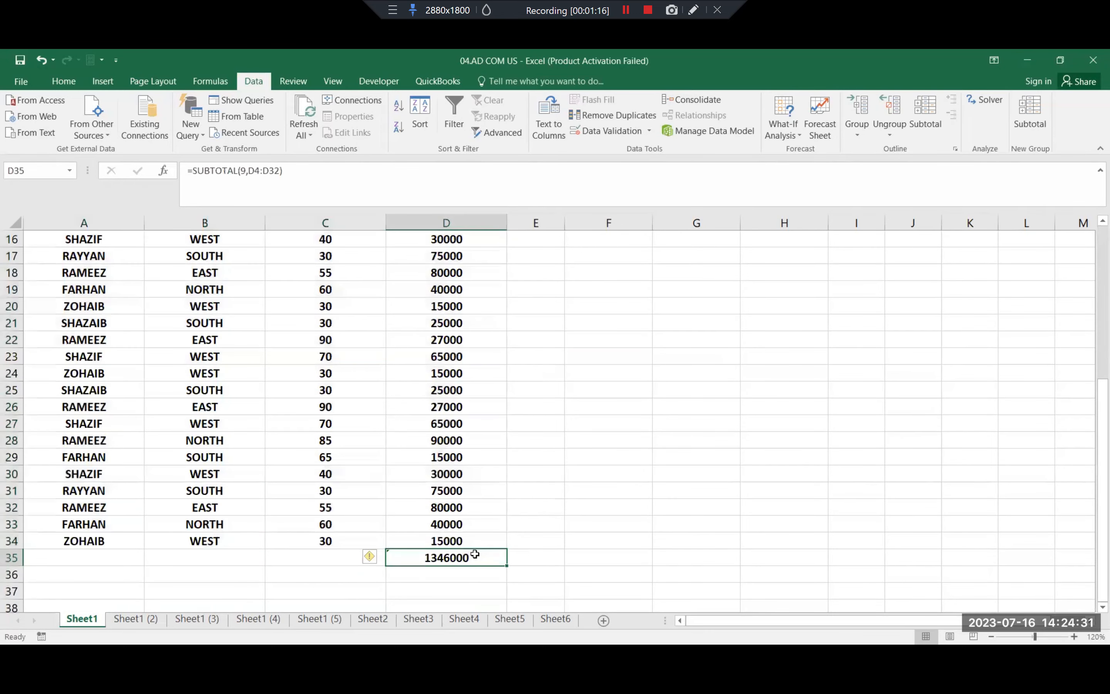
pyautogui.press('Delete')
pyautogui.scroll(5, 250, 451)
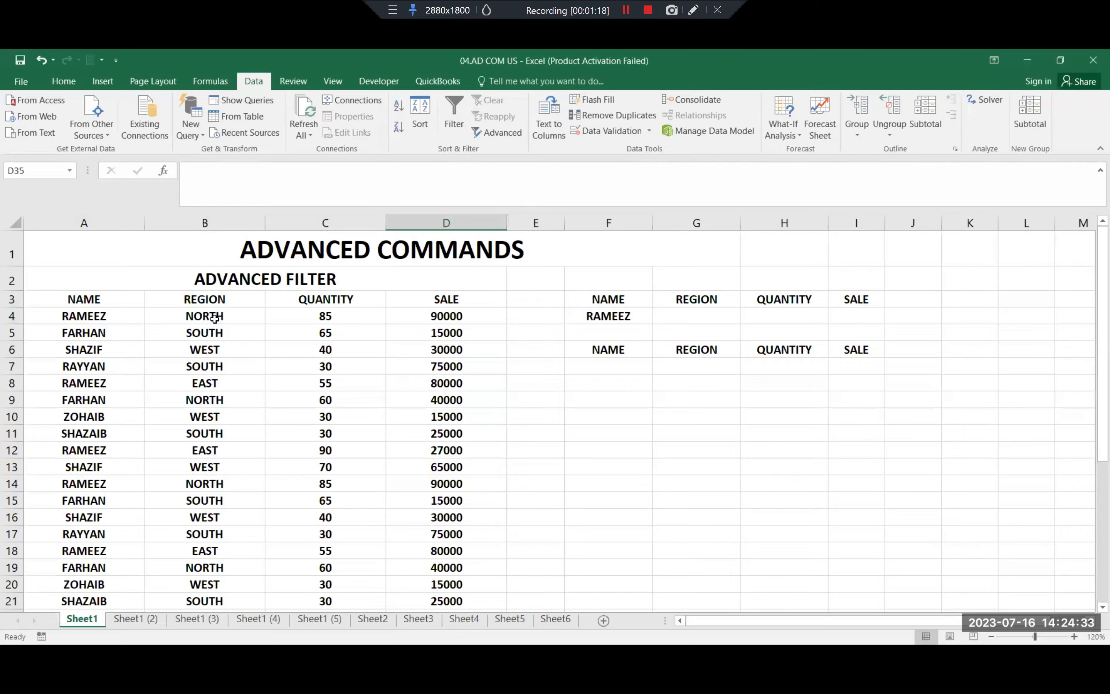
# Select the sales table A3:D34 with its headers and open Advanced Filter with it as the list range
pyautogui.click(84, 299)
pyautogui.hotkey('ctrl', 'shift', 'Right')
pyautogui.hotkey('ctrl', 'shift', 'Down')
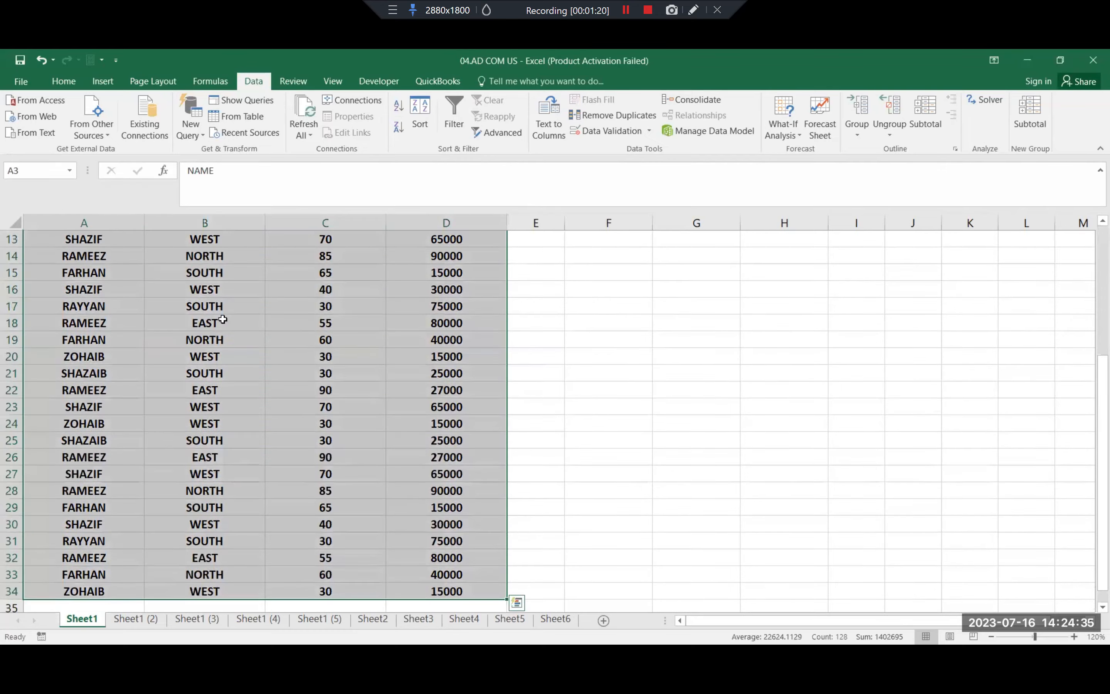
pyautogui.scroll(4, 163, 368)
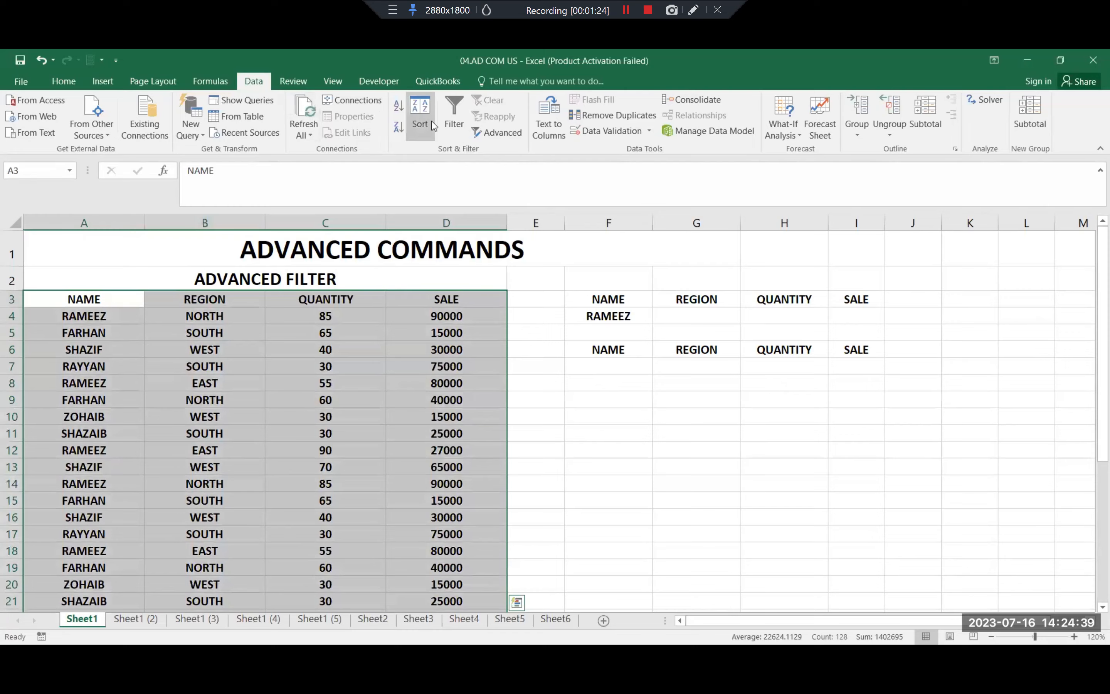
pyautogui.click(501, 133)
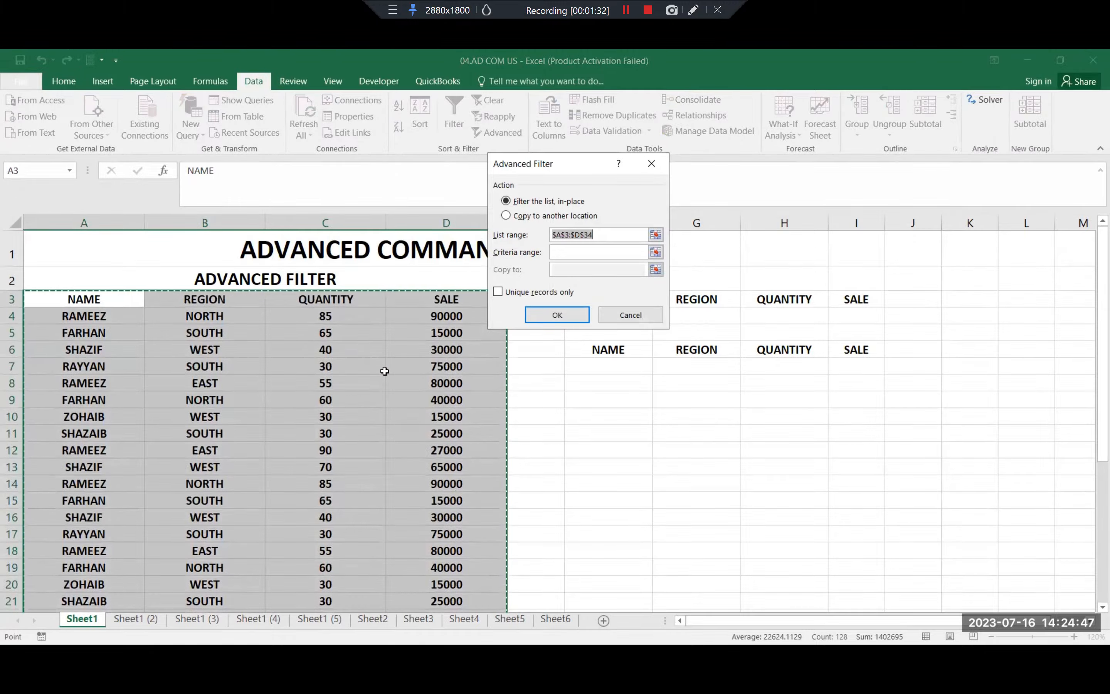
pyautogui.scroll(-6, 408, 474)
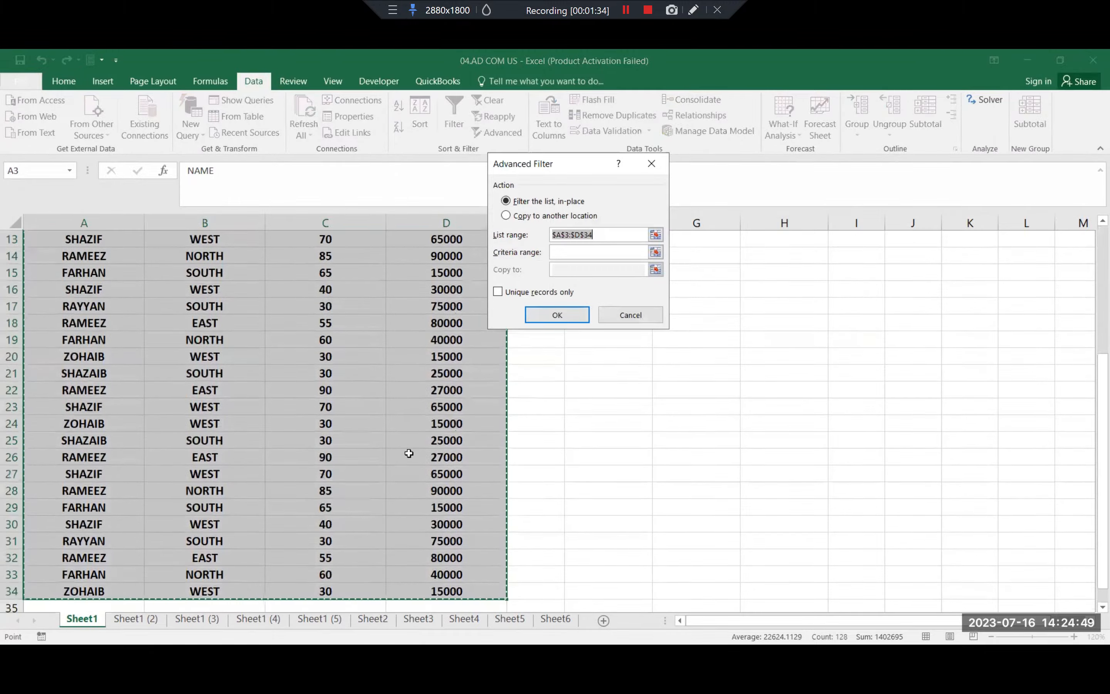
pyautogui.scroll(5, 487, 417)
pyautogui.scroll(1, 488, 417)
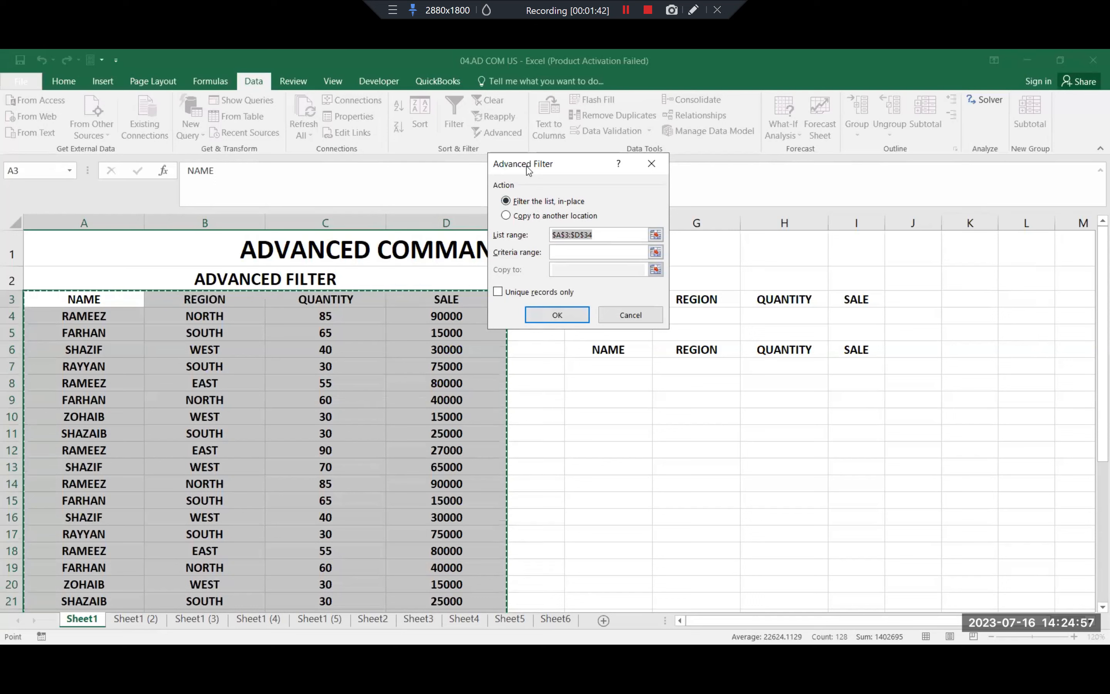
# Set the Advanced Filter criteria range to F3:I4, moving the dialog clear of those cells
pyautogui.moveTo(529, 169); pyautogui.dragTo(257, 315)
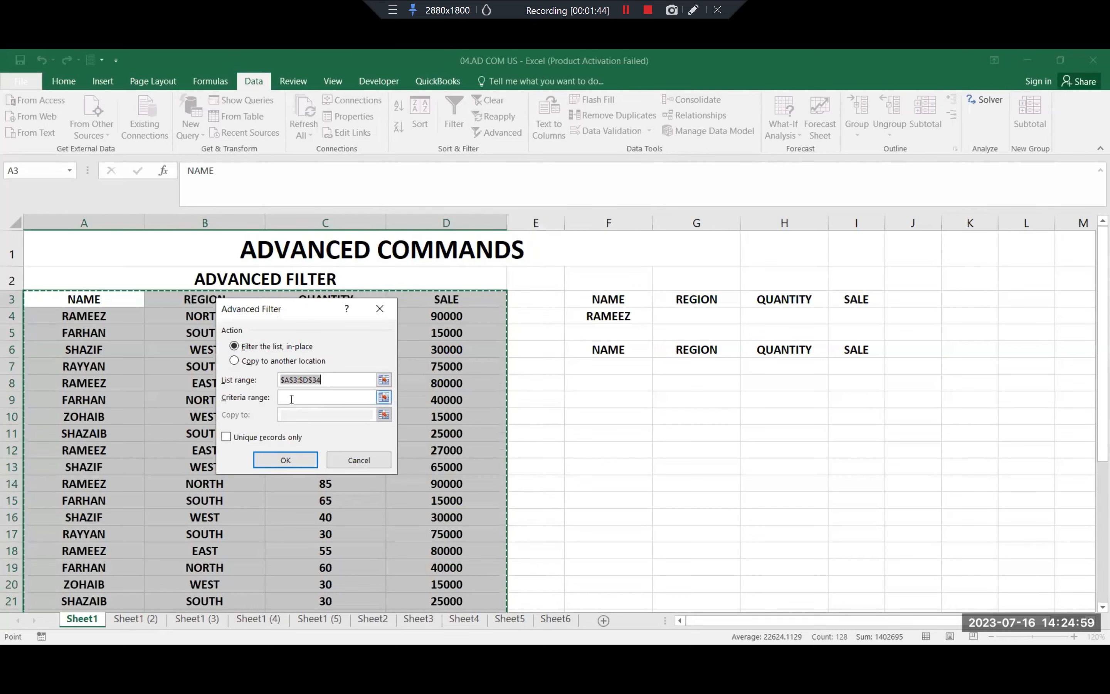
pyautogui.click(294, 399)
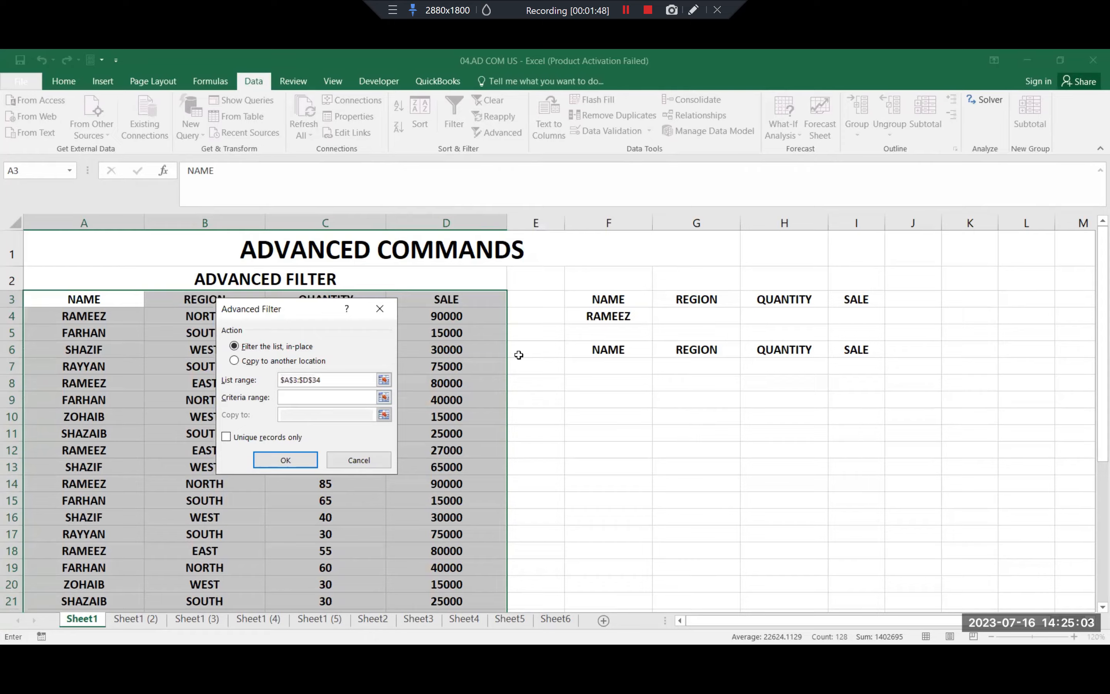
pyautogui.click(611, 301)
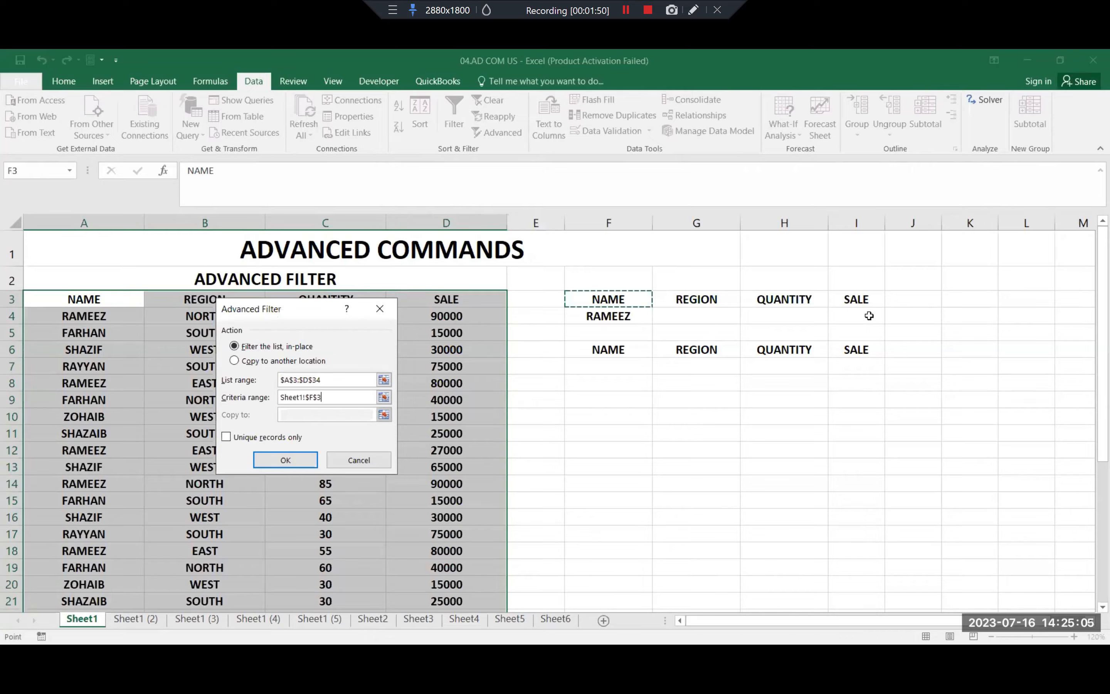
pyautogui.keyDown('shift'); pyautogui.click(869, 315); pyautogui.keyUp('shift')
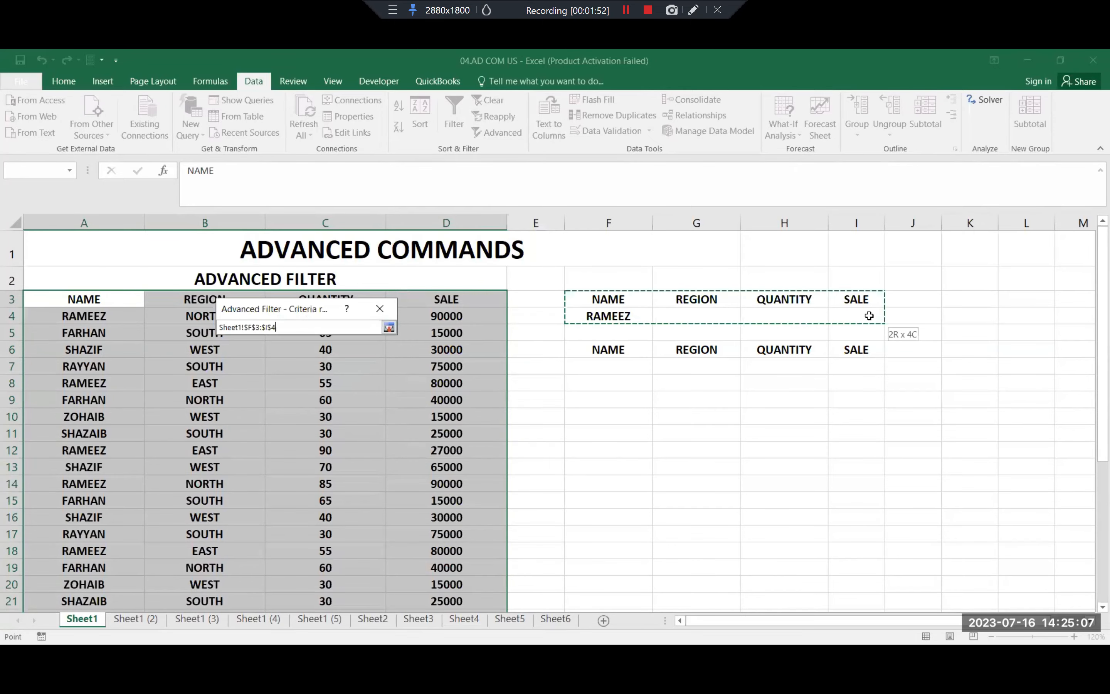
pyautogui.moveTo(870, 316); pyautogui.dragTo(869, 316)
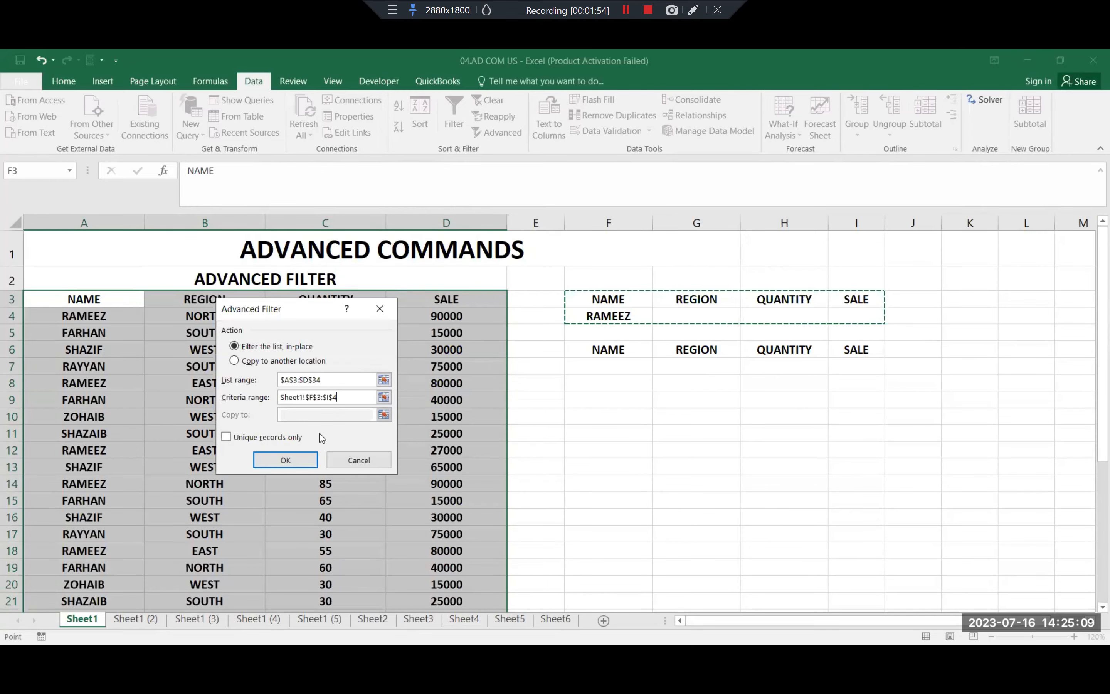
# Choose to copy the results to another location, set the destination to F6:I26, and run the Advanced Filter
pyautogui.click(320, 417)
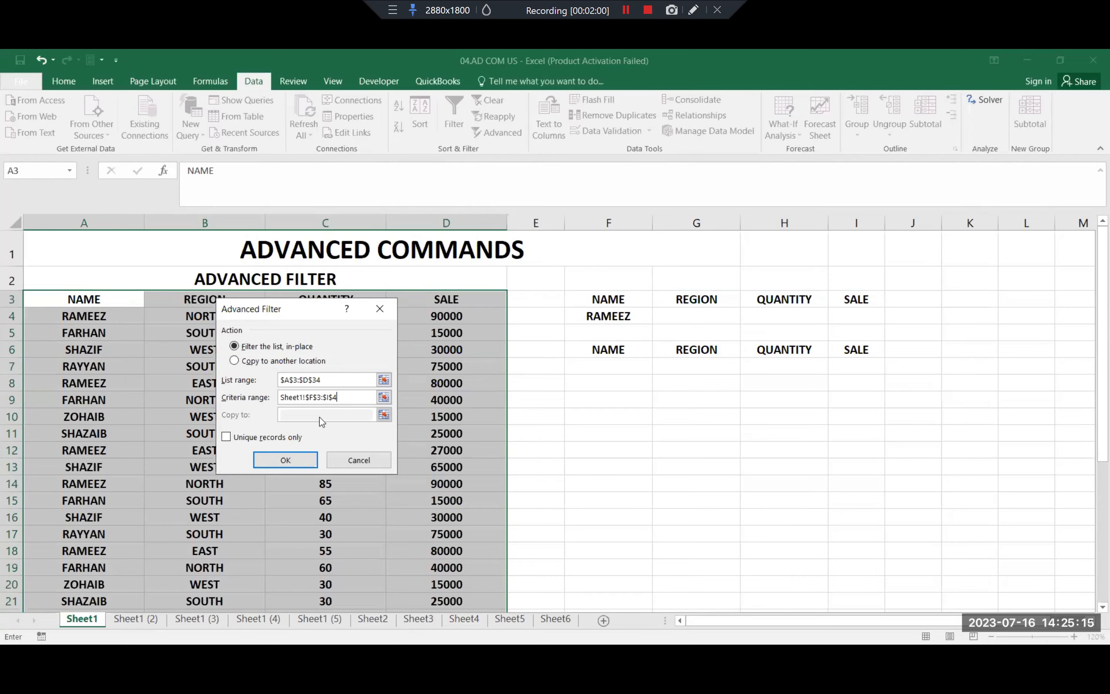
pyautogui.click(268, 364)
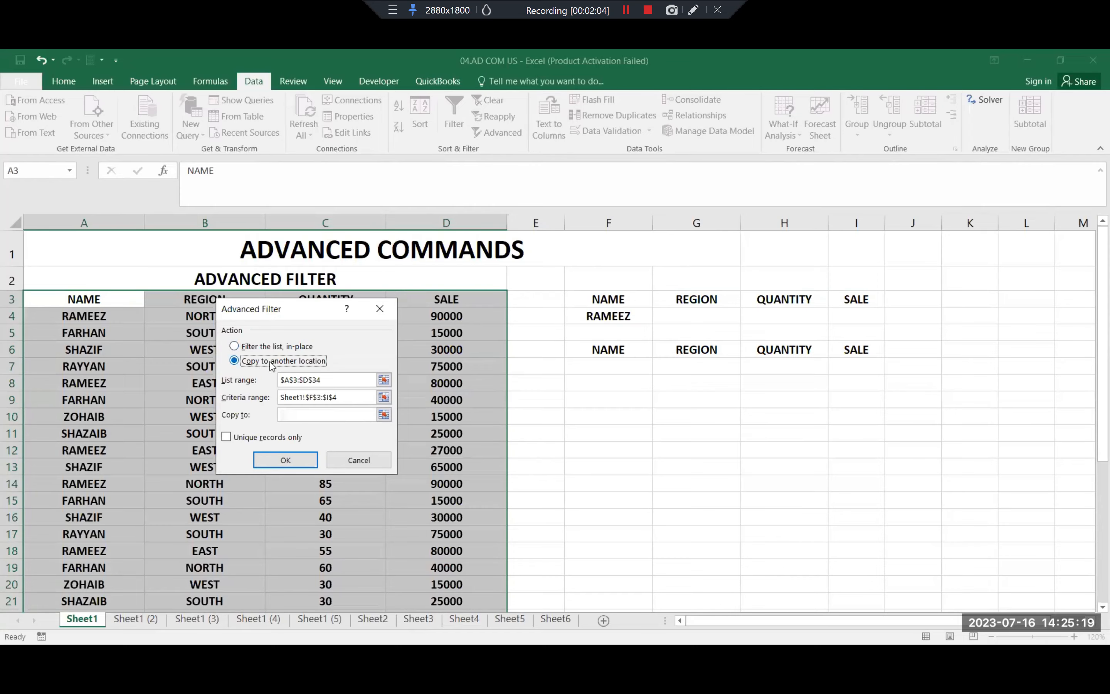
pyautogui.click(323, 415)
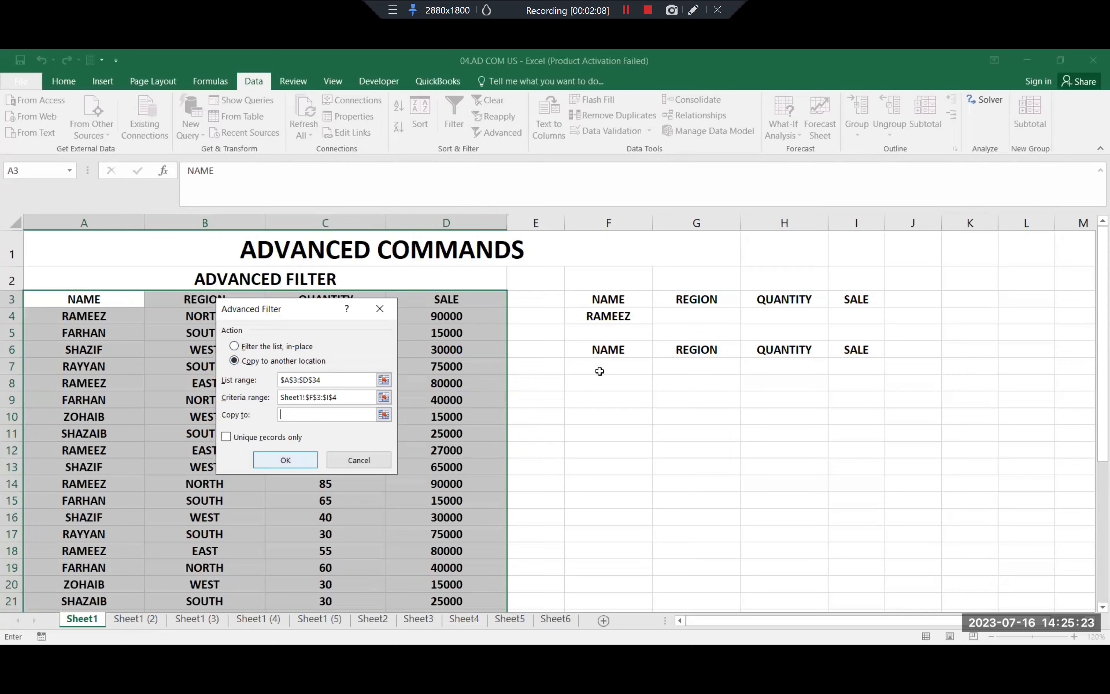
pyautogui.click(609, 351)
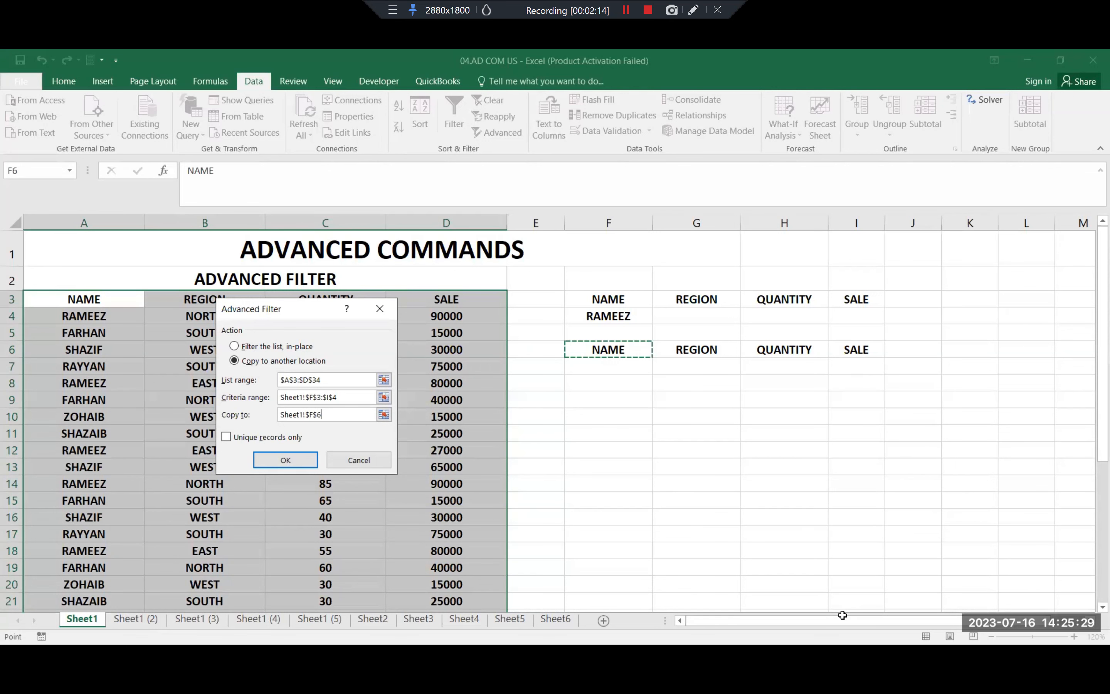
pyautogui.moveTo(609, 350); pyautogui.dragTo(842, 616)
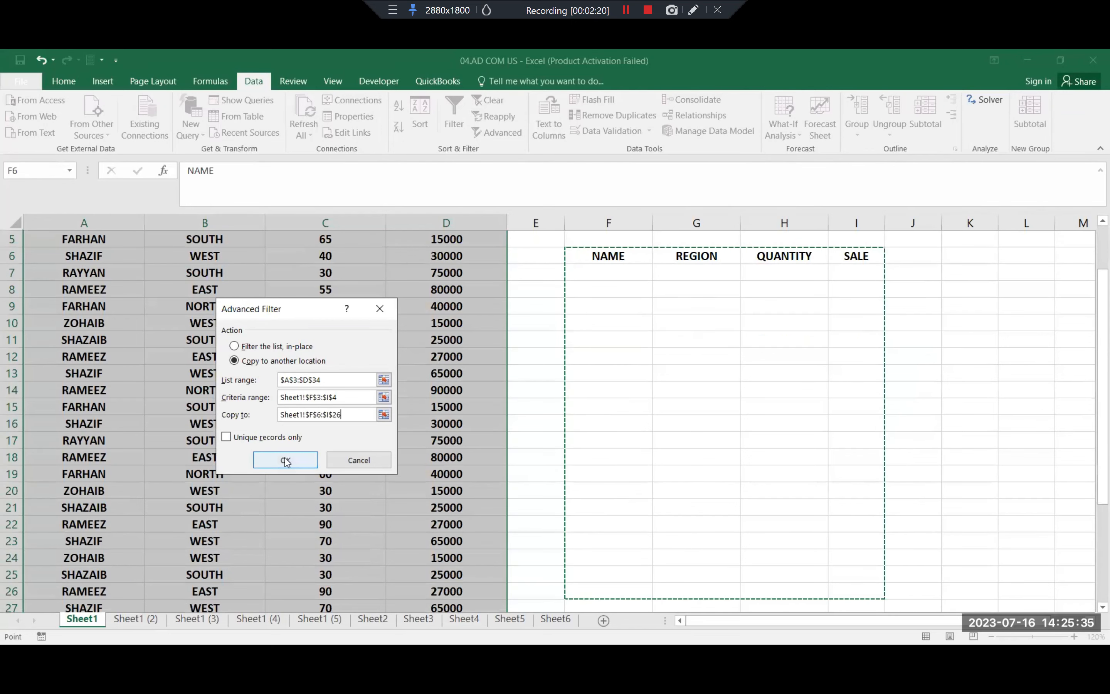
pyautogui.click(286, 461)
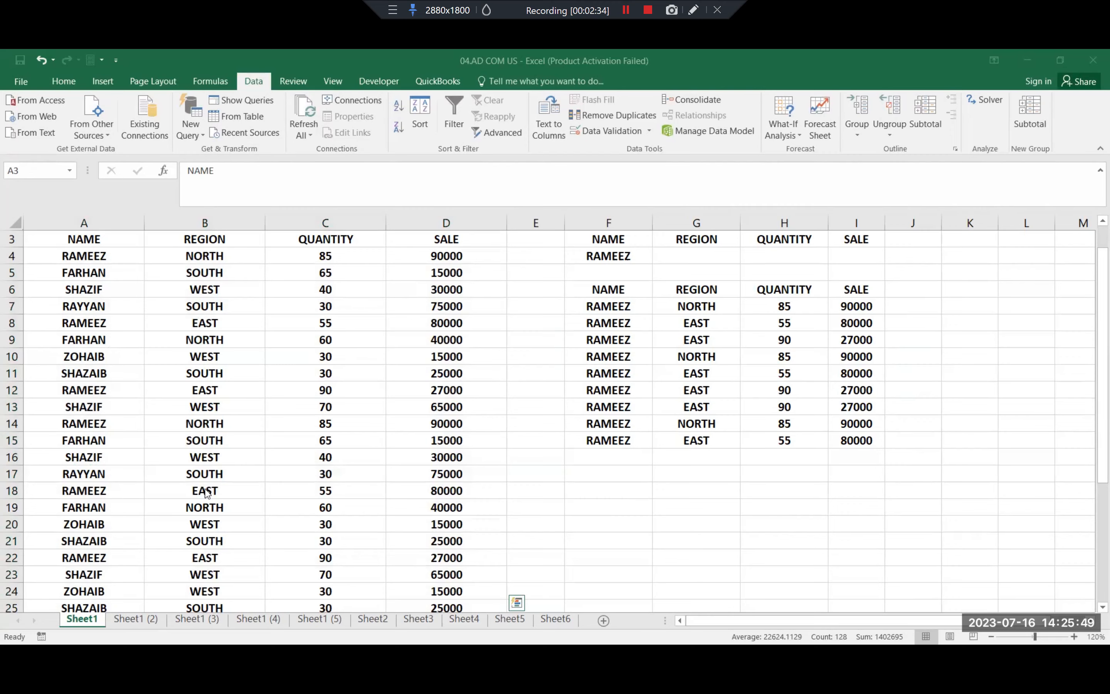
pyautogui.scroll(2, 385, 428)
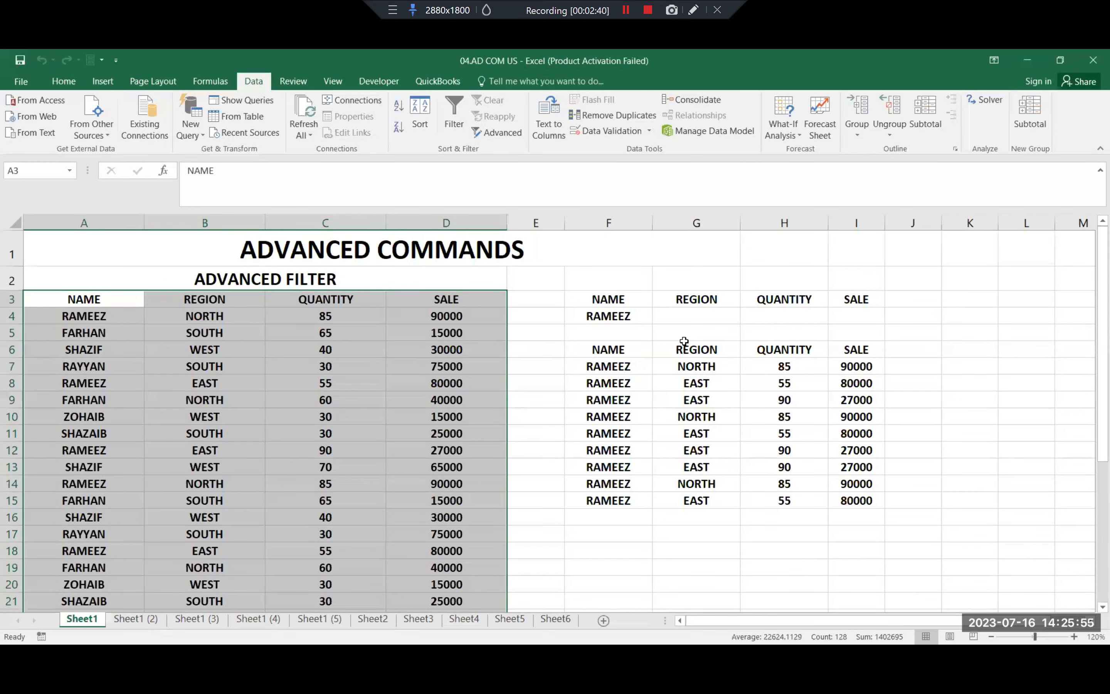
# Review the source table, the criteria range F3:I4 and the extracted records below F6 by highlighting each one
pyautogui.click(698, 351)
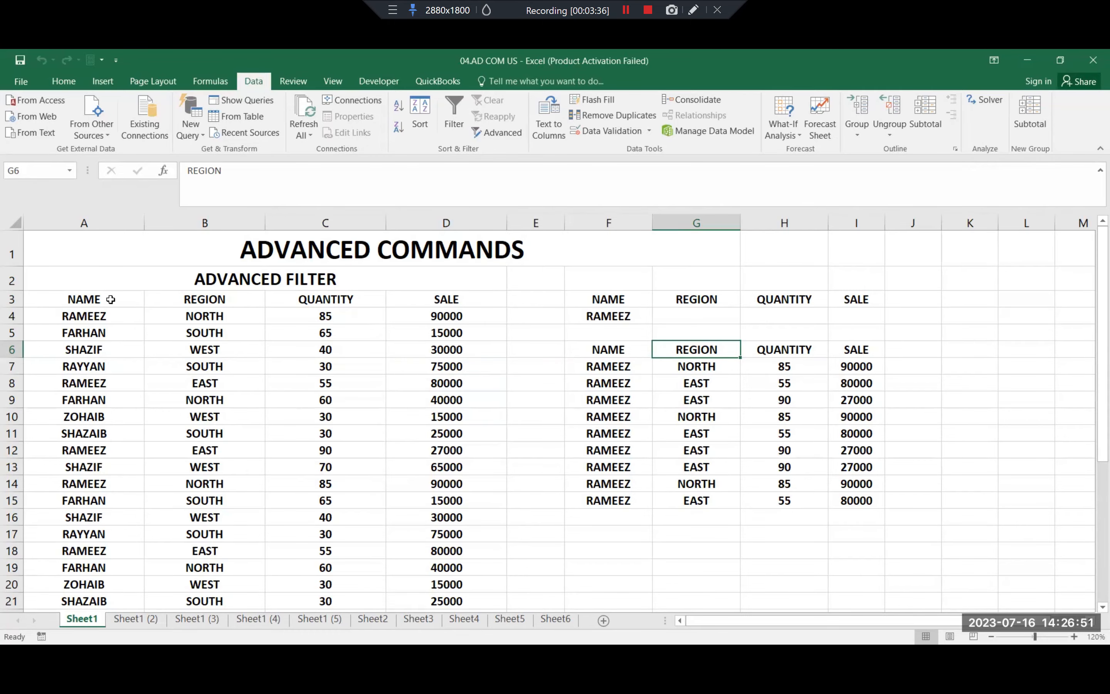
pyautogui.moveTo(111, 301); pyautogui.dragTo(407, 593)
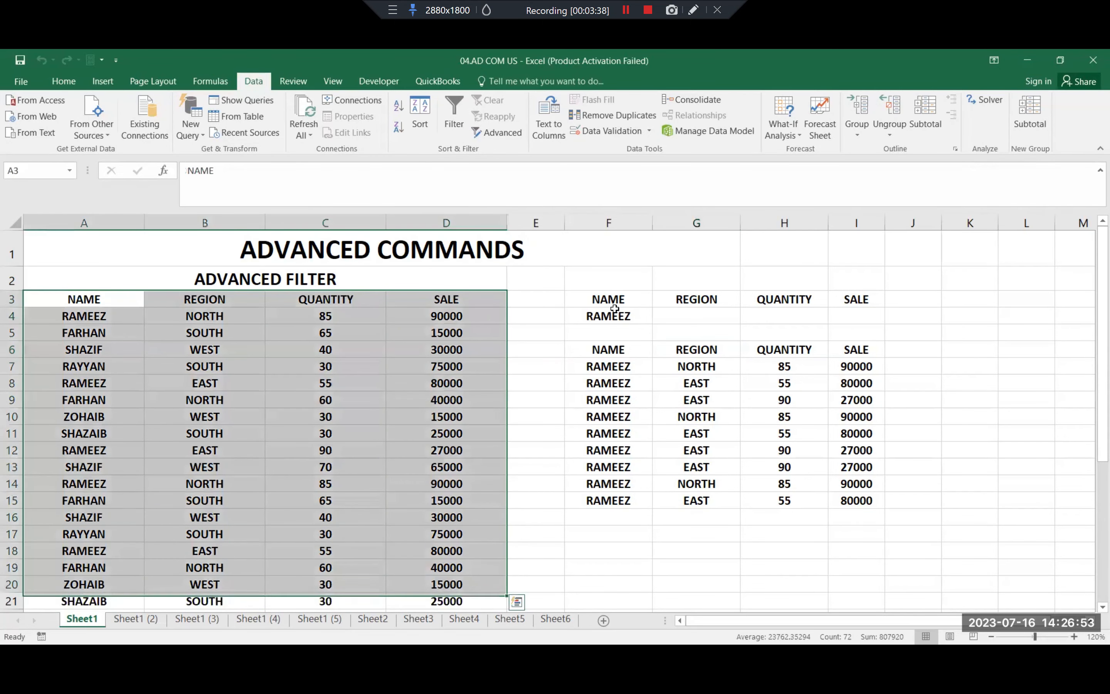
pyautogui.moveTo(609, 305); pyautogui.dragTo(766, 315)
pyautogui.moveTo(825, 316); pyautogui.dragTo(854, 316)
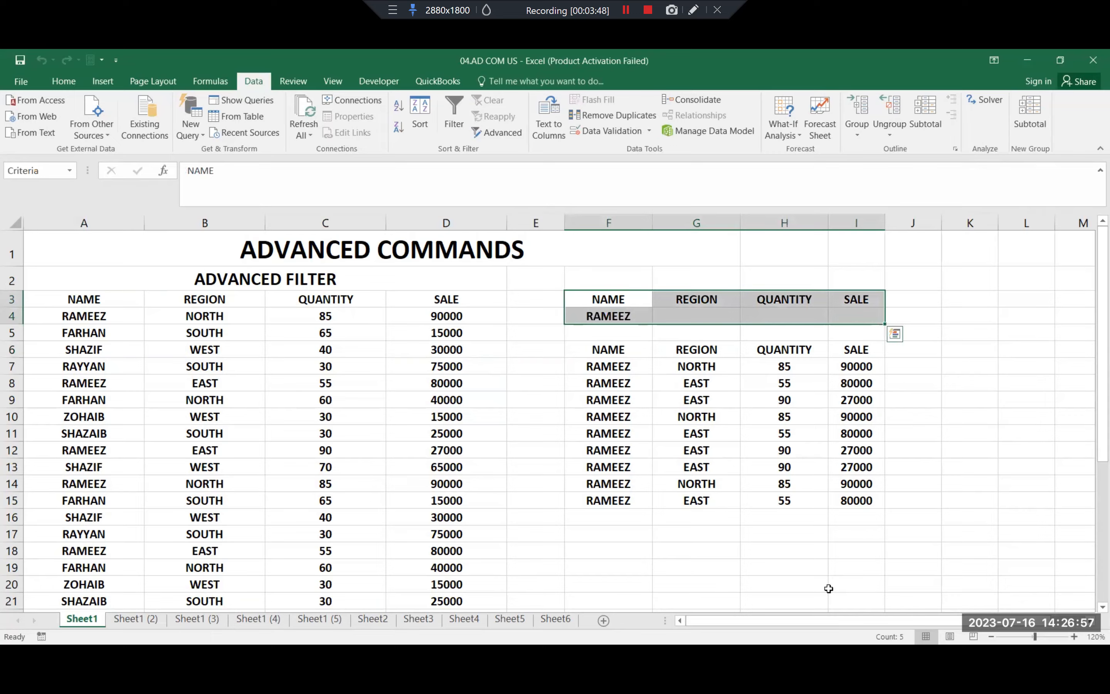
pyautogui.moveTo(609, 349); pyautogui.dragTo(856, 603)
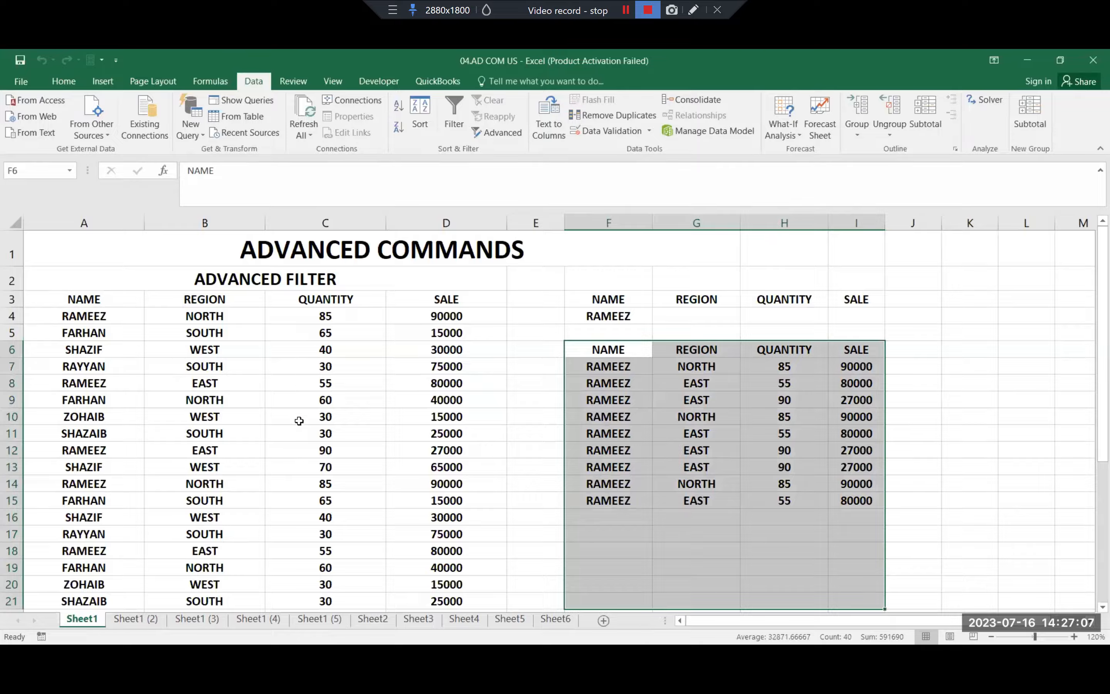
pyautogui.moveTo(117, 304); pyautogui.dragTo(491, 549)
pyautogui.moveTo(640, 303); pyautogui.dragTo(819, 312)
pyautogui.moveTo(577, 350); pyautogui.dragTo(802, 571)
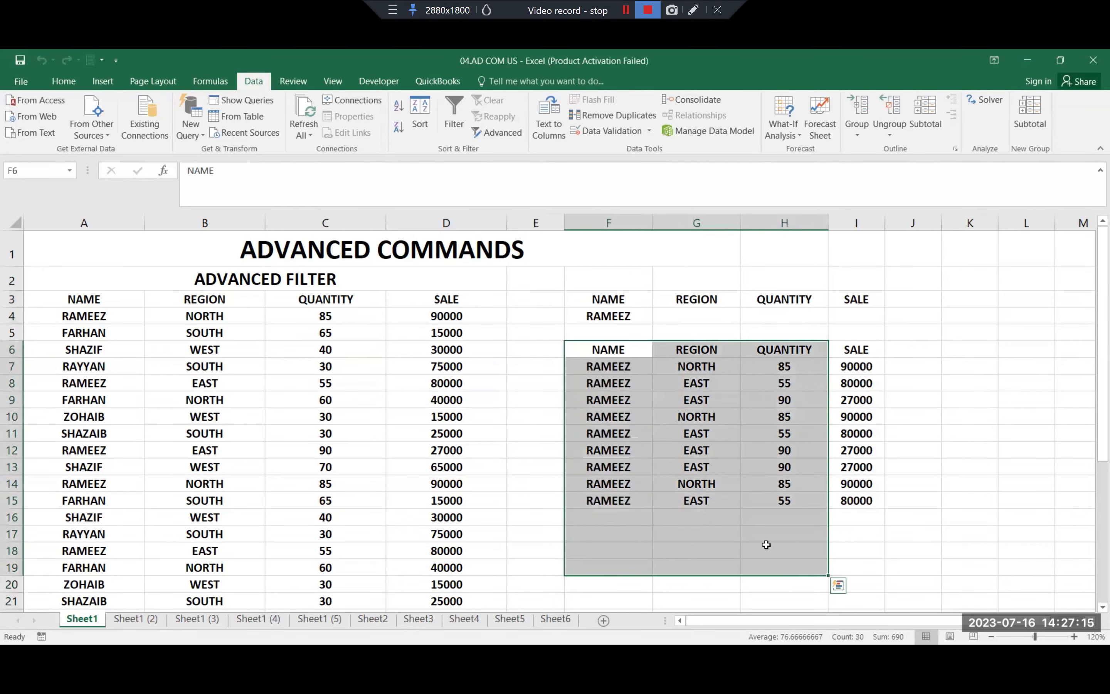